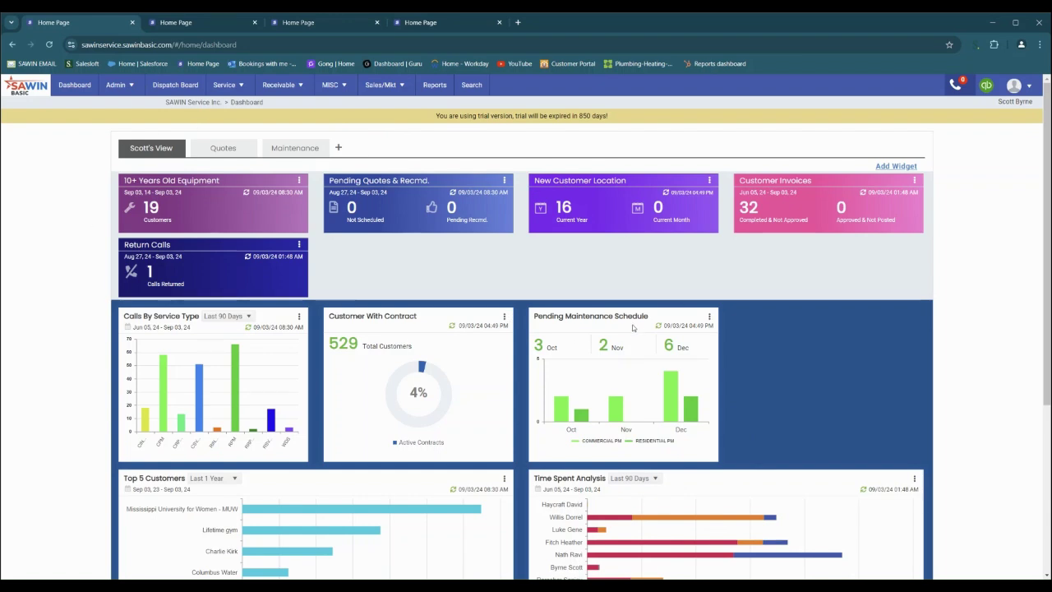
# Search customer locations for company names containing "gym", load the Lifetime gym record and review its work orders and contracts.
pyautogui.click(226, 84)
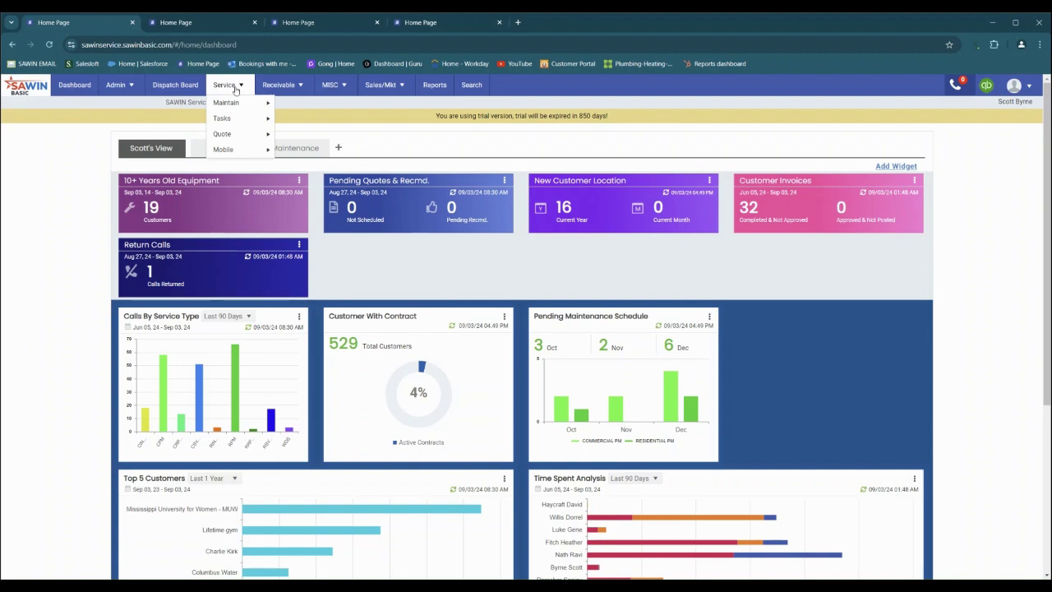
pyautogui.moveTo(232, 104)
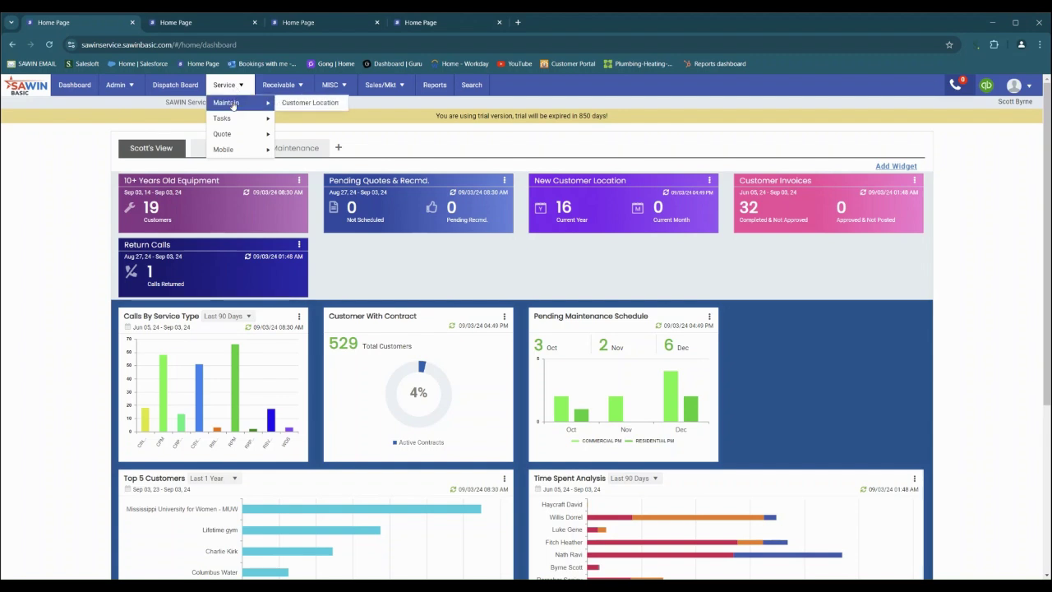
pyautogui.click(305, 103)
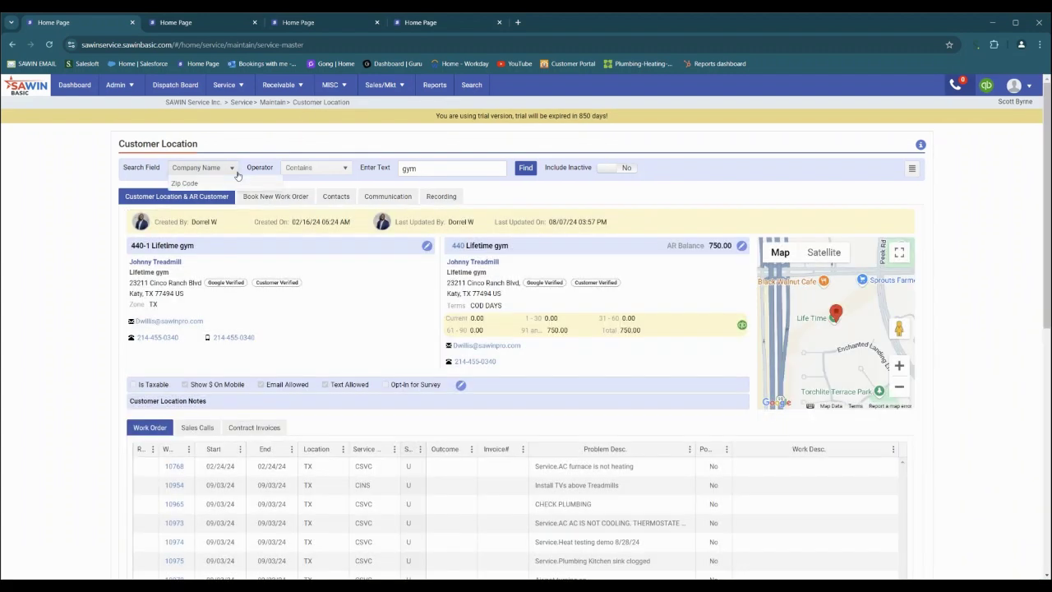
pyautogui.click(232, 168)
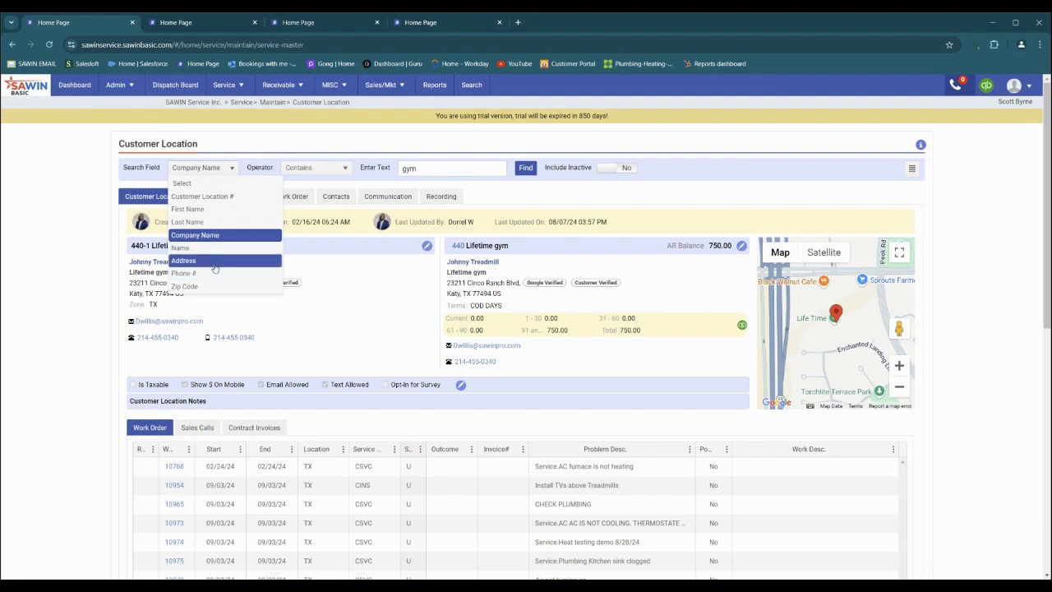
pyautogui.click(526, 170)
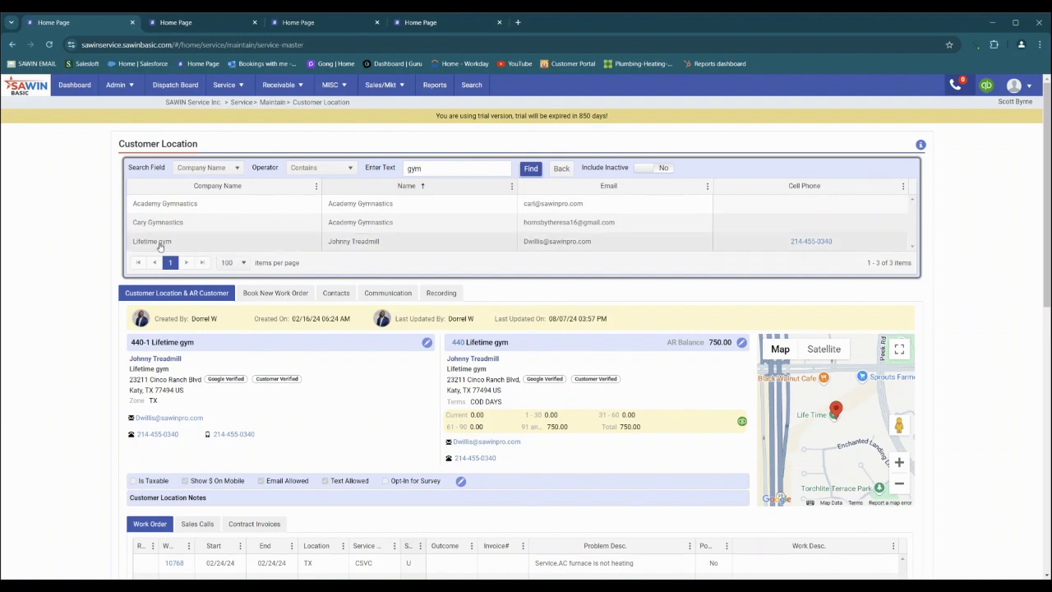
pyautogui.click(160, 245)
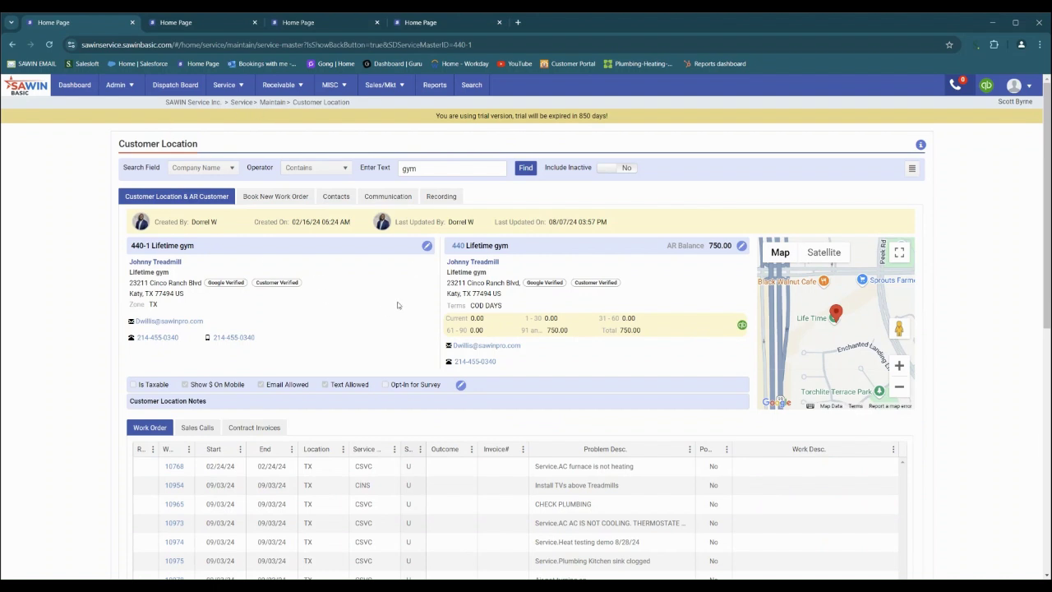
pyautogui.scroll(-4, 397, 305)
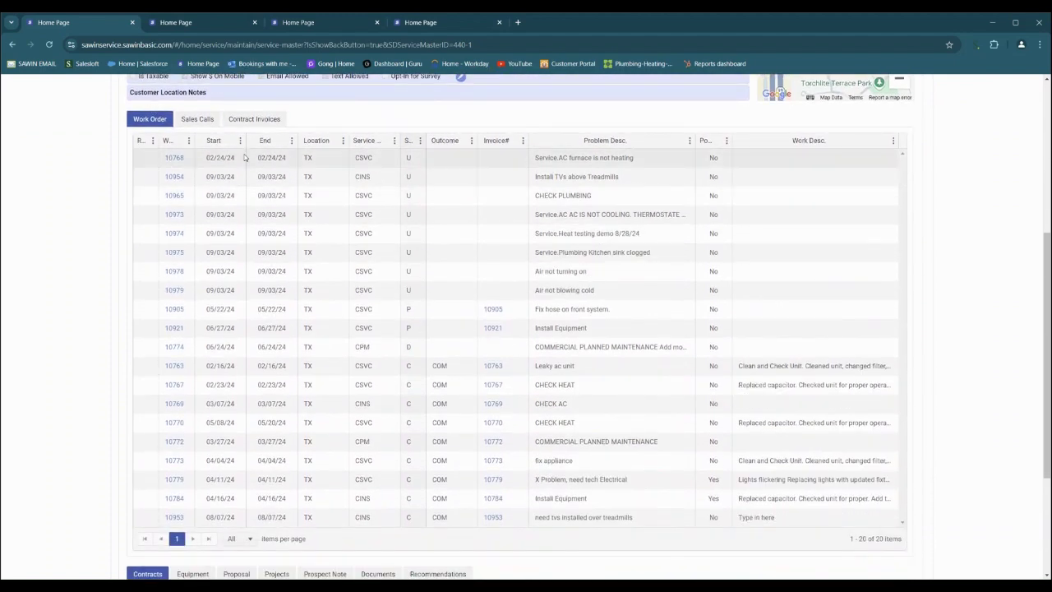
pyautogui.scroll(-3, 393, 225)
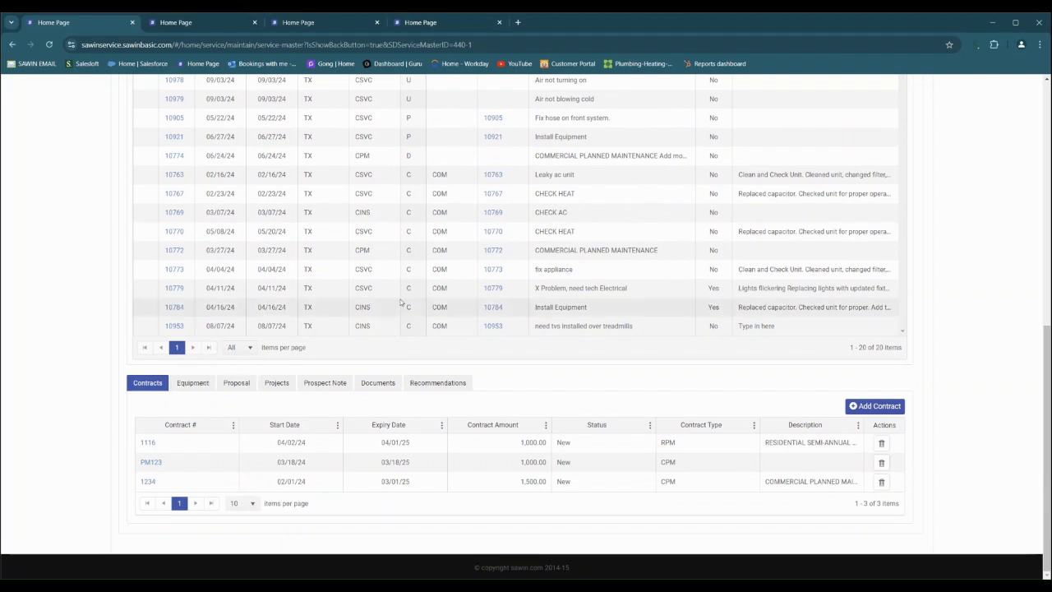
pyautogui.scroll(4, 622, 380)
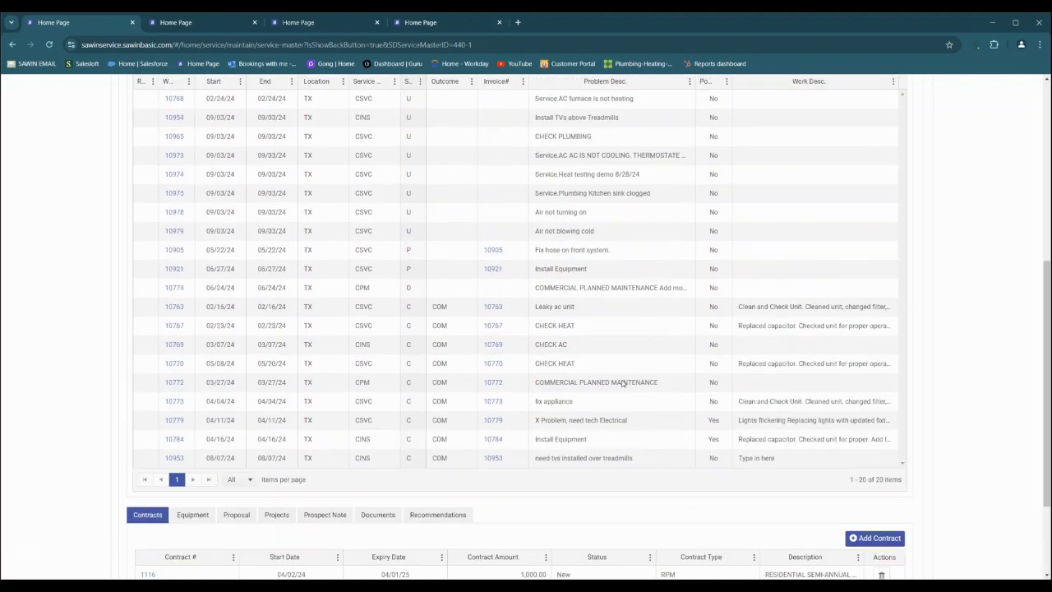
pyautogui.scroll(3, 620, 380)
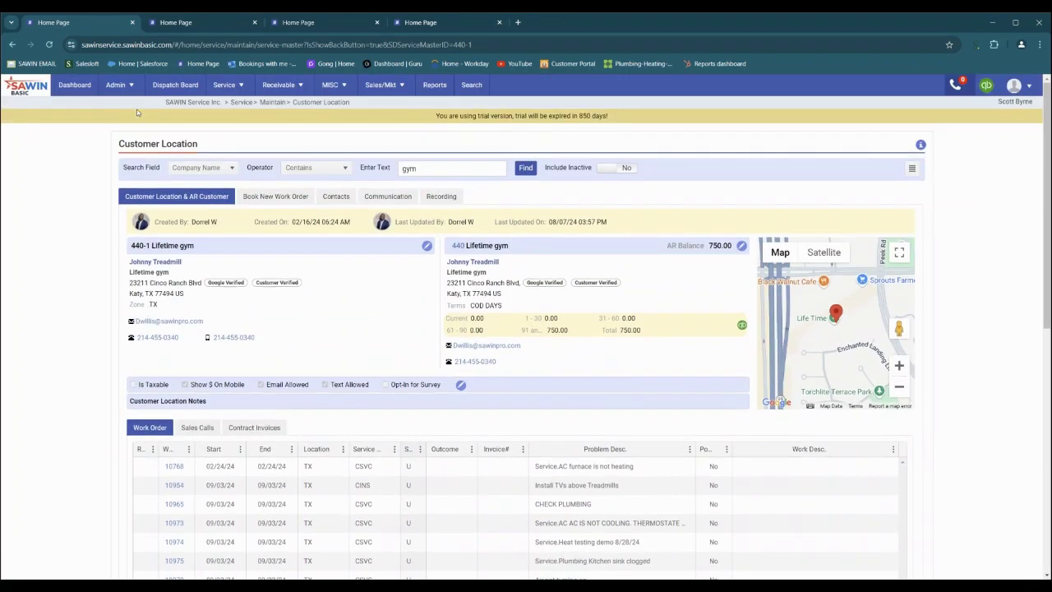
# Start booking a new service call for Lifetime gym, proceeding despite the credit limit and without selecting a scheduled contract maintenance.
pyautogui.click(229, 85)
pyautogui.moveTo(231, 120)
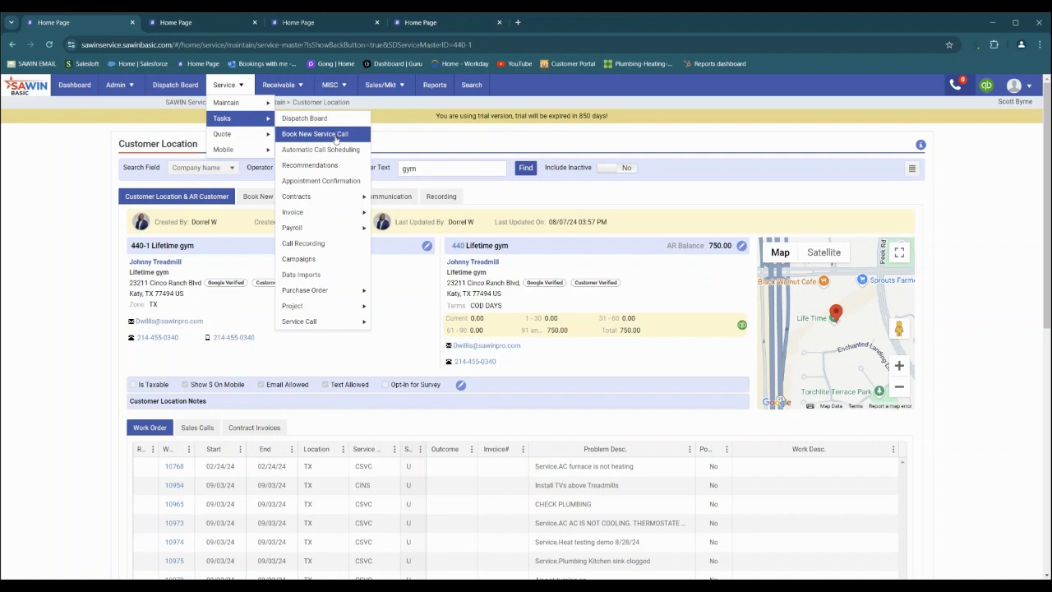
pyautogui.click(335, 136)
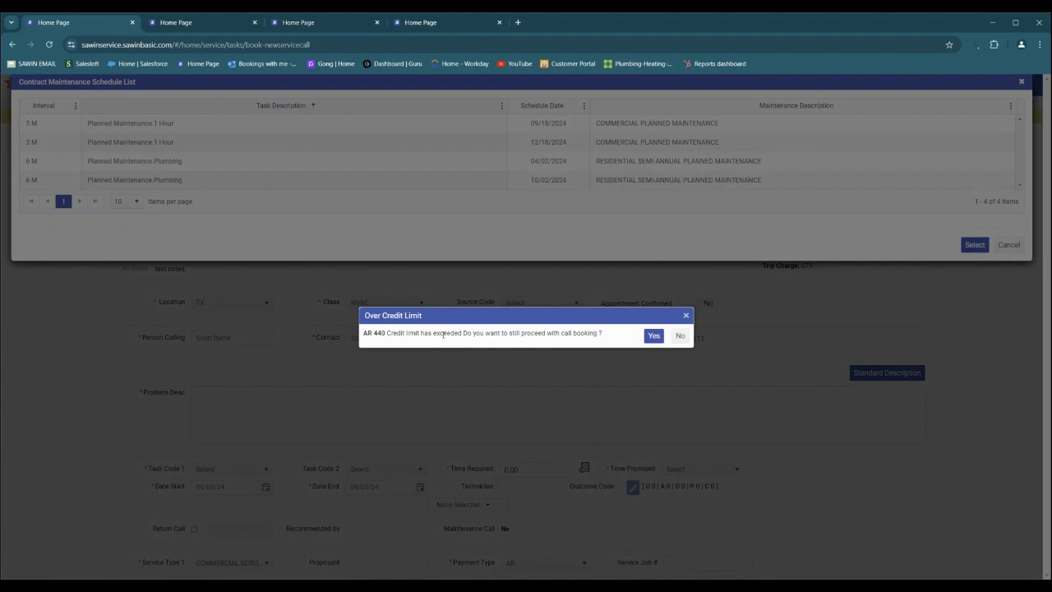
pyautogui.click(658, 339)
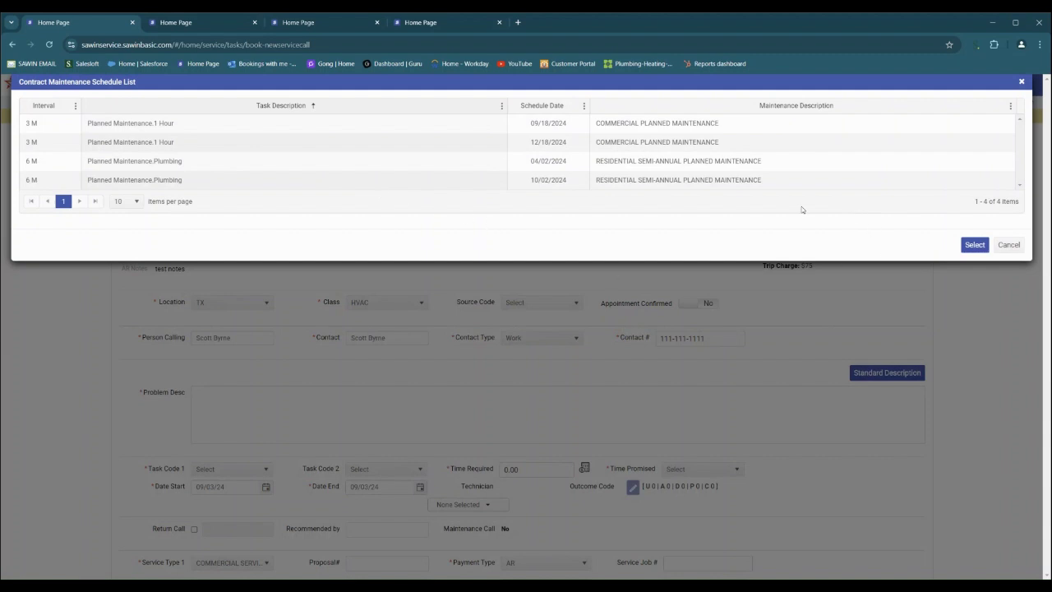
pyautogui.click(1016, 245)
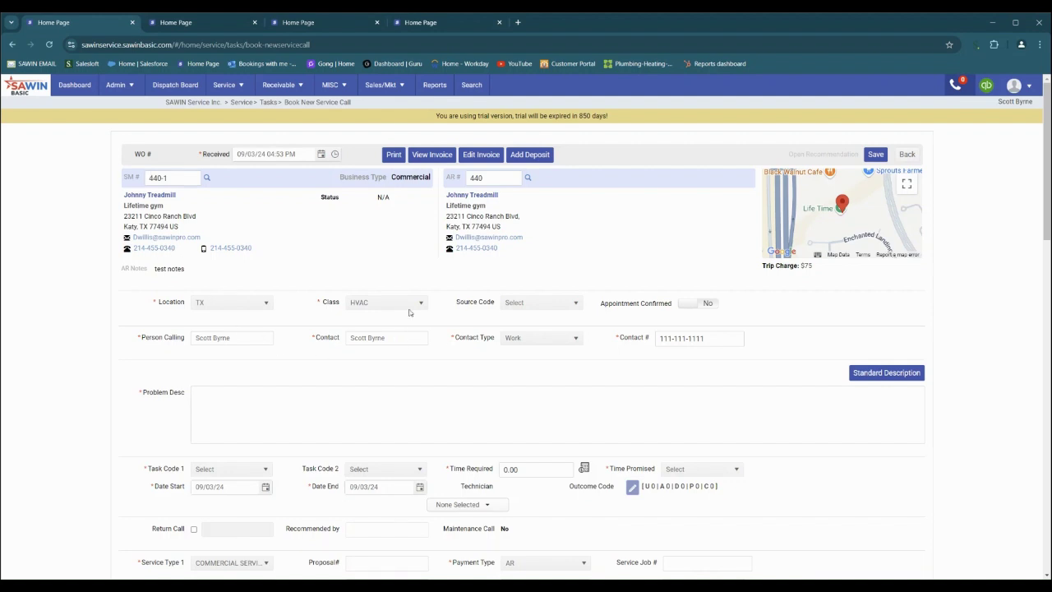
# Enter the problem description "Ac not blowing cold -" and append the standard description CHECK HEAT.
pyautogui.click(314, 431)
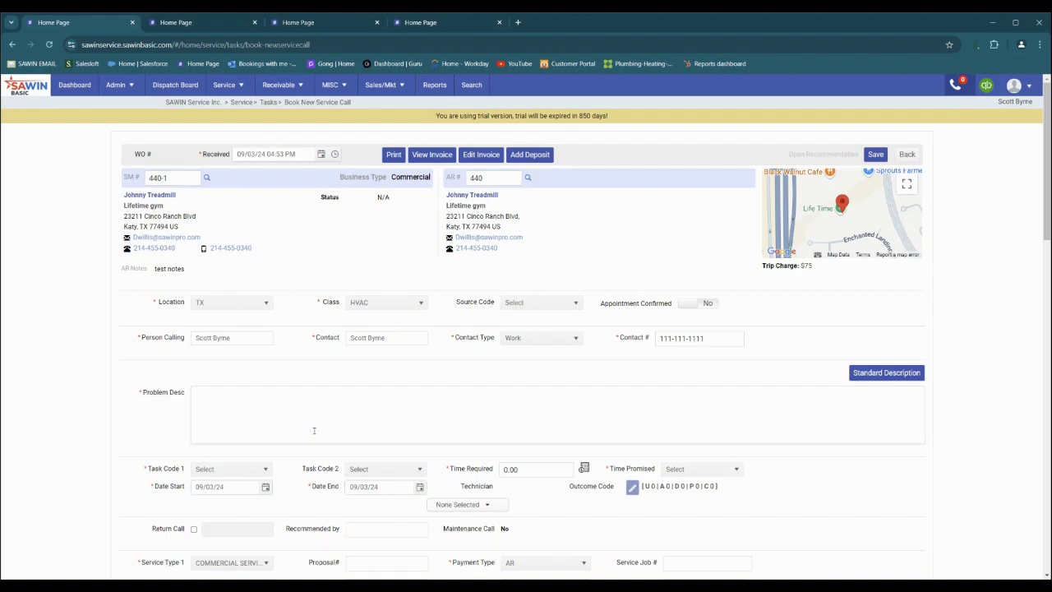
pyautogui.write('Ac not blowing cold -')
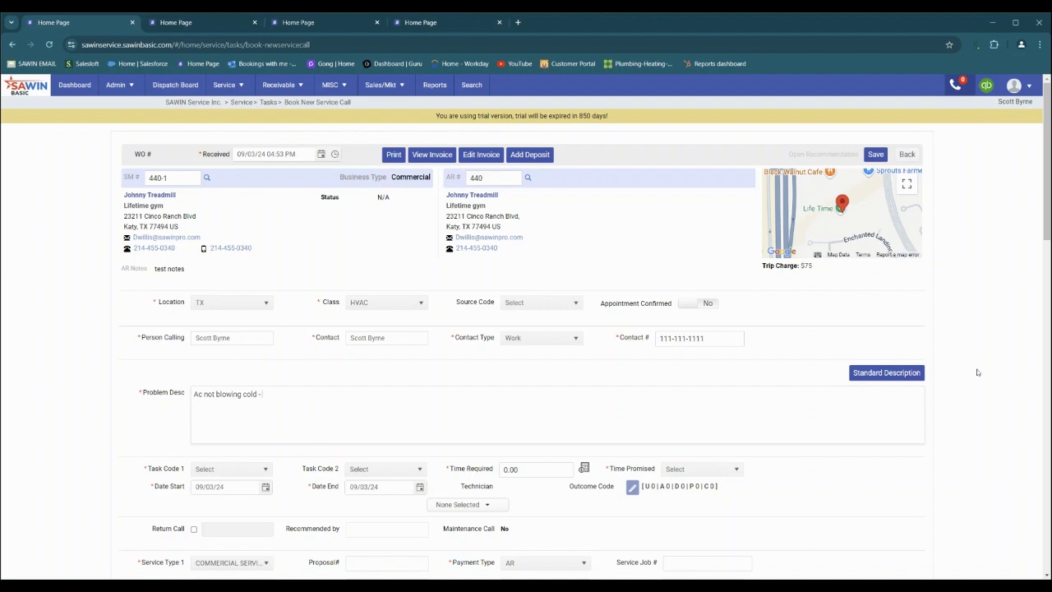
pyautogui.click(903, 374)
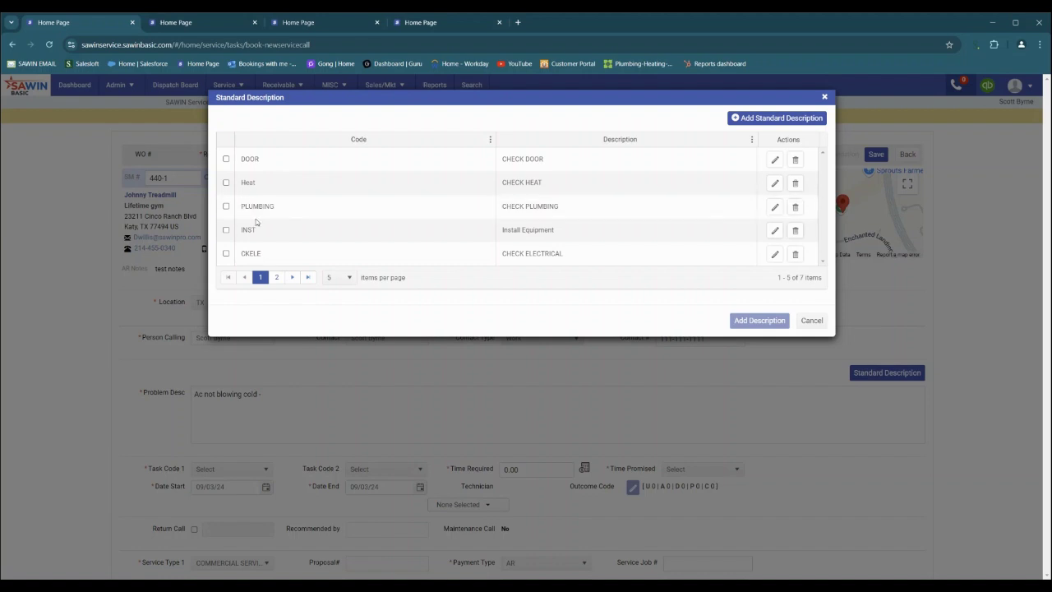
pyautogui.click(226, 183)
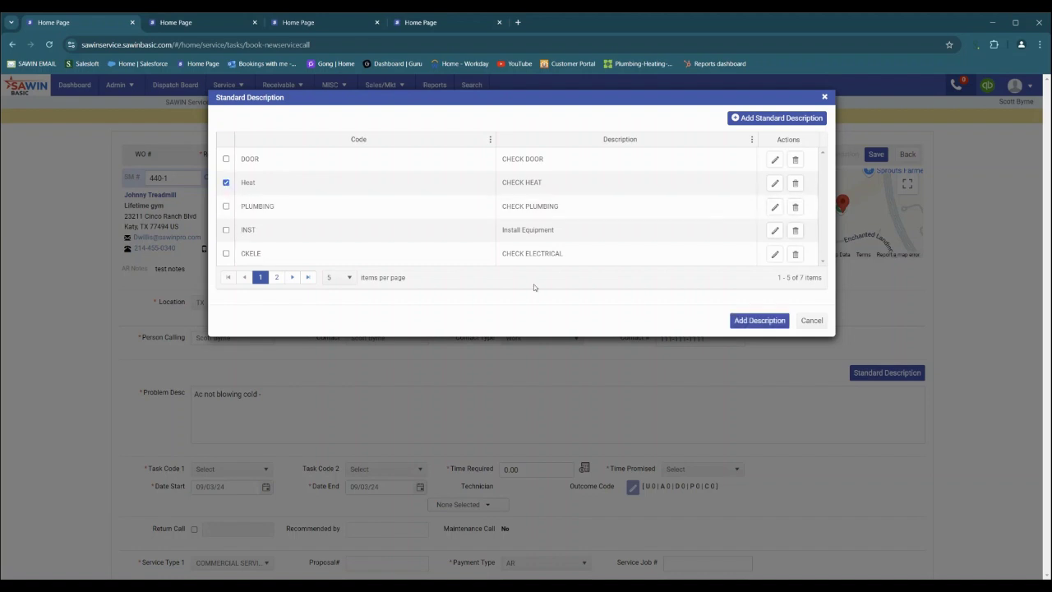
pyautogui.click(759, 320)
pyautogui.moveTo(260, 394); pyautogui.dragTo(308, 393)
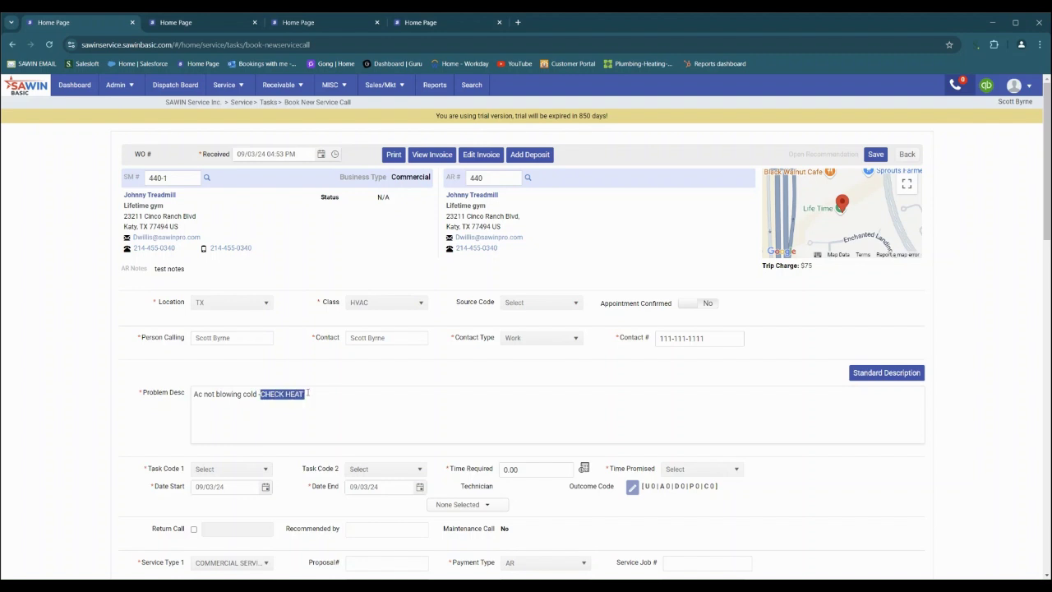
pyautogui.click(308, 394)
# Set the call's first task code to Service.AC and its promised time to 8-10 AM.
pyautogui.scroll(-2, 342, 382)
pyautogui.click(254, 315)
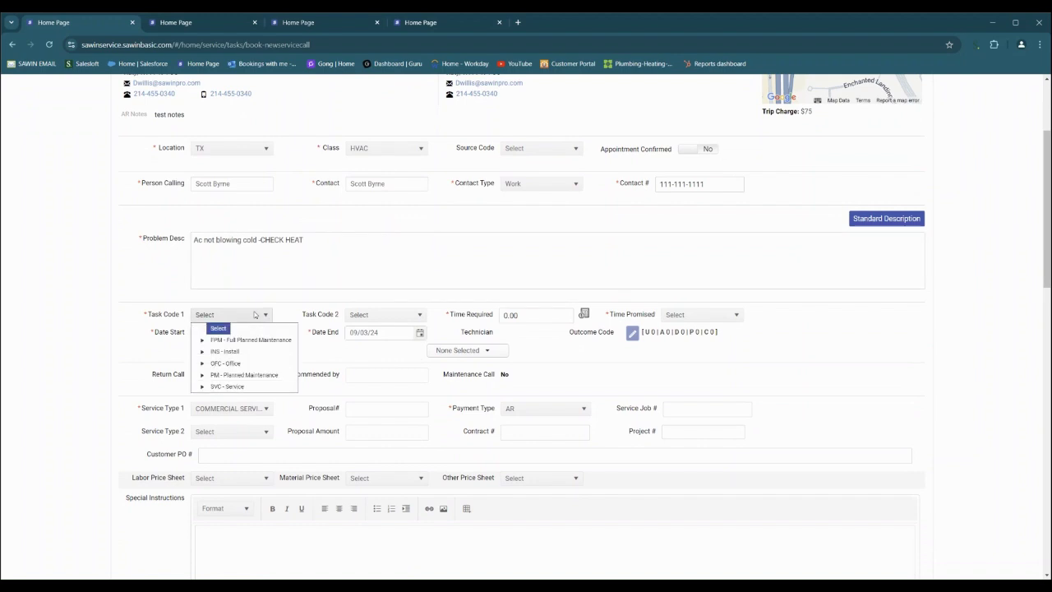
pyautogui.click(247, 387)
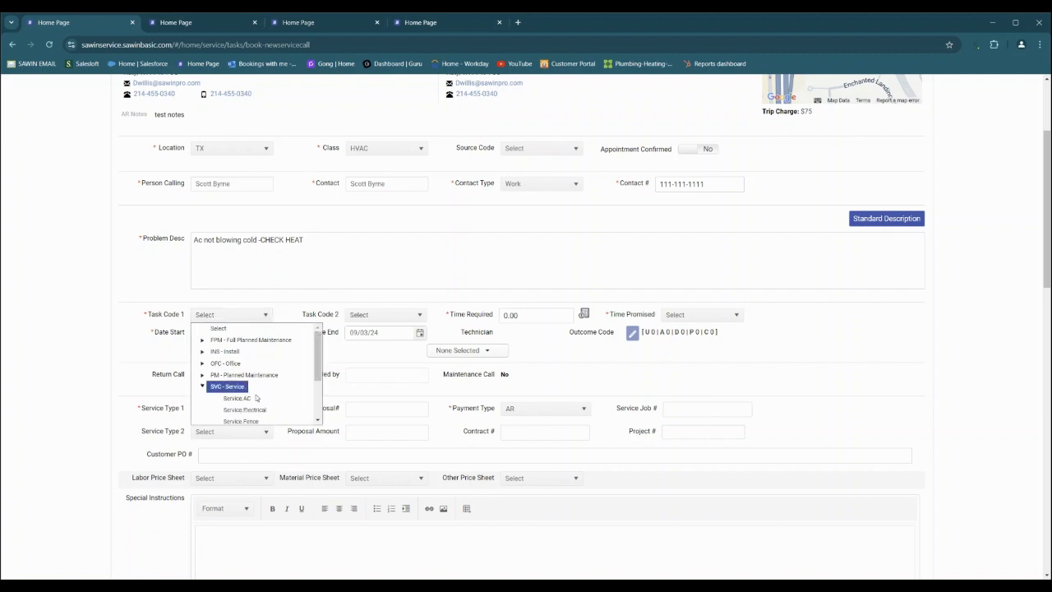
pyautogui.click(243, 400)
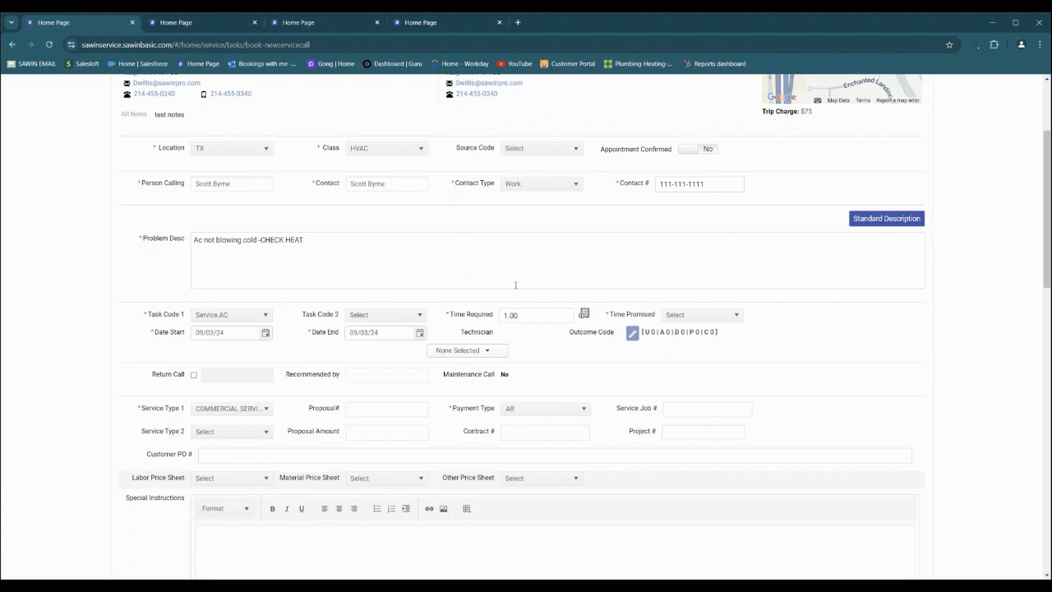
pyautogui.moveTo(448, 314); pyautogui.dragTo(515, 314)
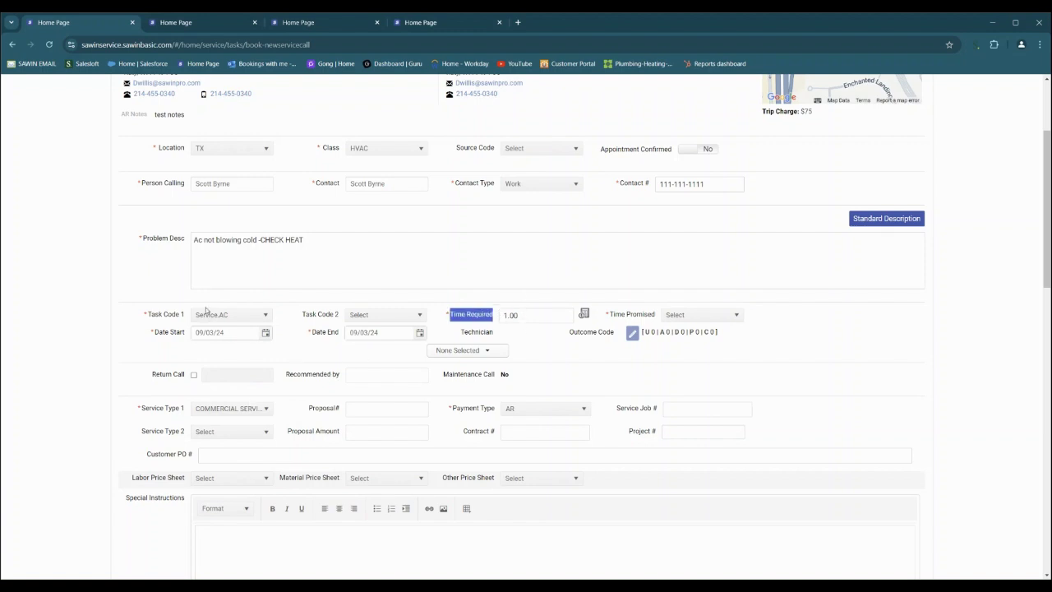
pyautogui.click(728, 315)
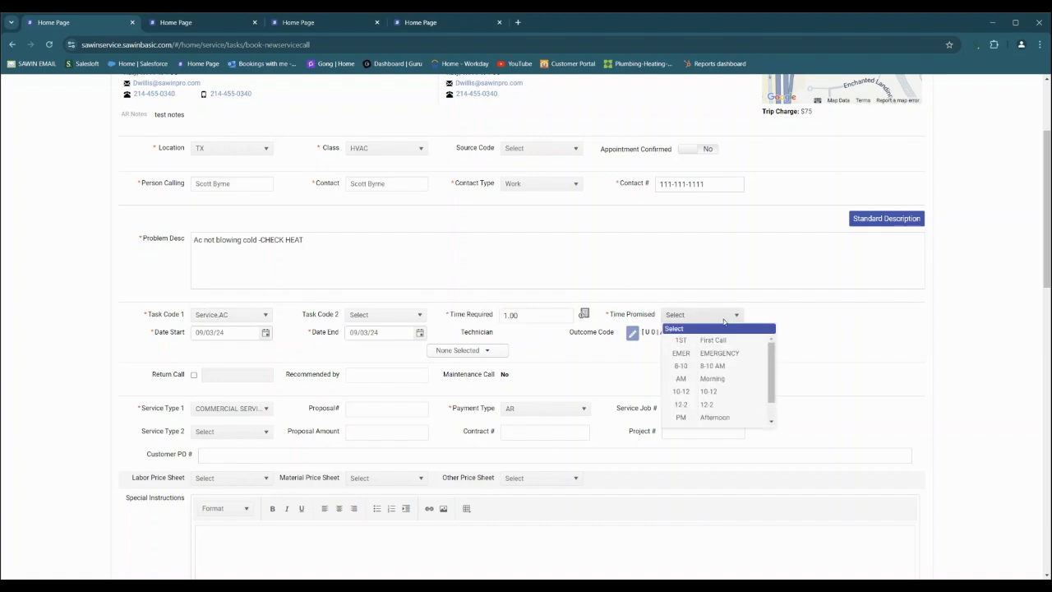
pyautogui.click(722, 365)
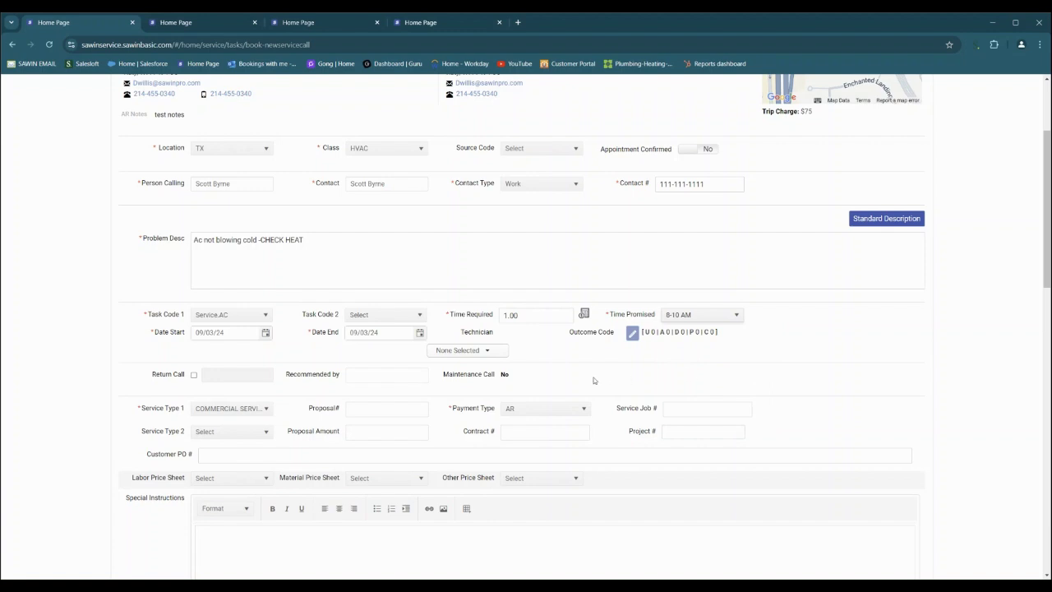
# Assign the service call to the technician who has the same name as the person calling.
pyautogui.click(485, 353)
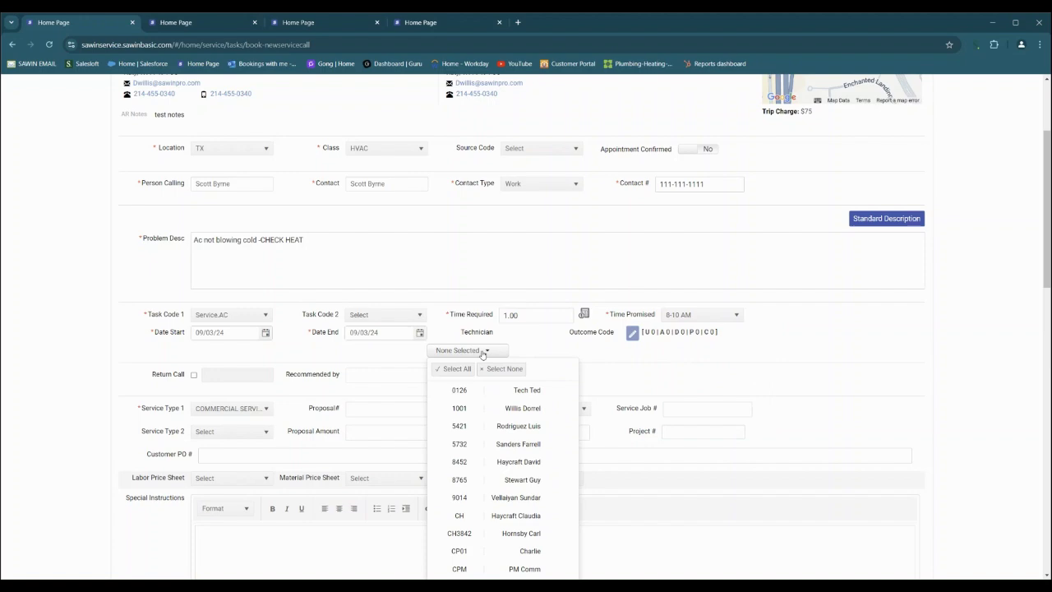
pyautogui.scroll(-5, 549, 433)
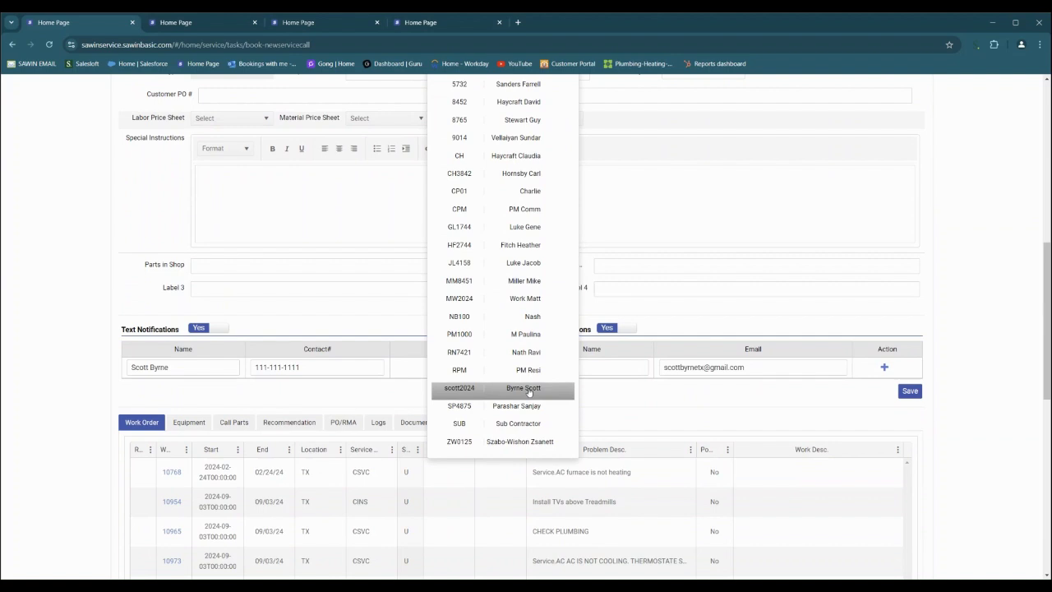
pyautogui.click(530, 393)
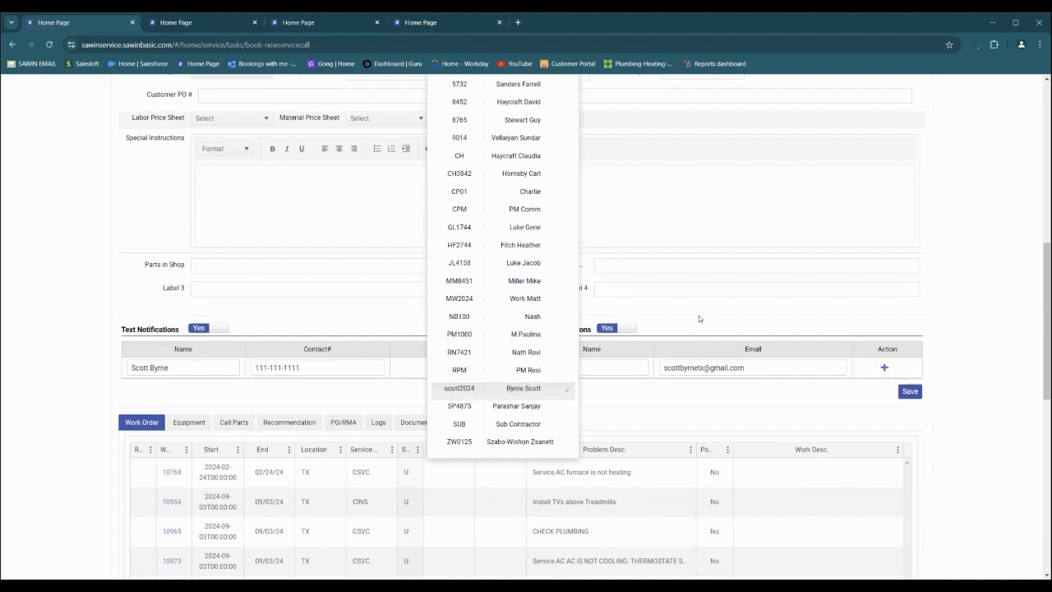
pyautogui.scroll(2, 698, 315)
pyautogui.click(825, 180)
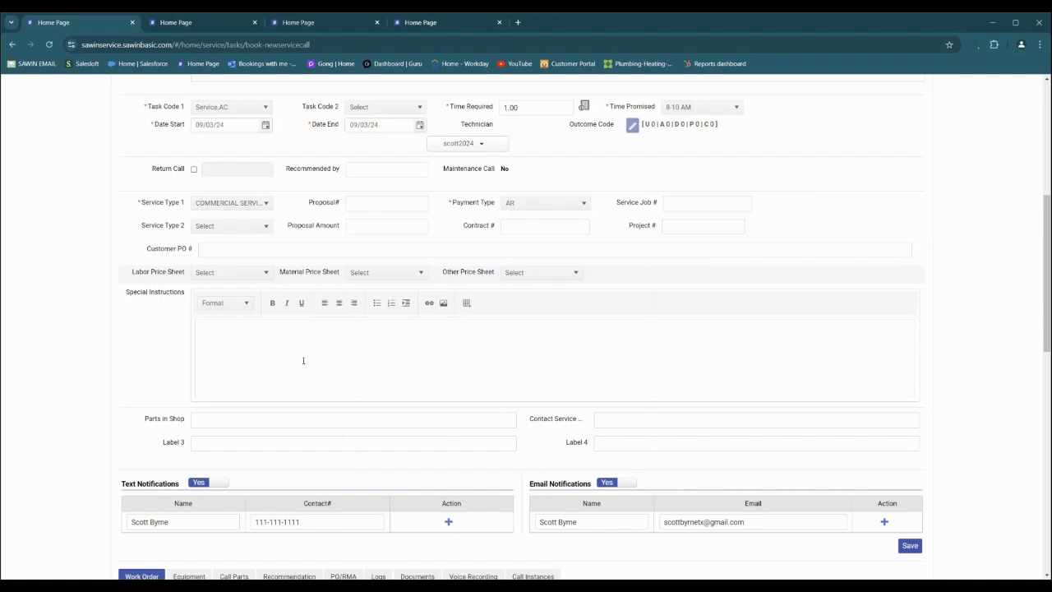
# Review the service call's text and email notification contacts, along with its call parts, documents and equipment.
pyautogui.scroll(-2, 304, 360)
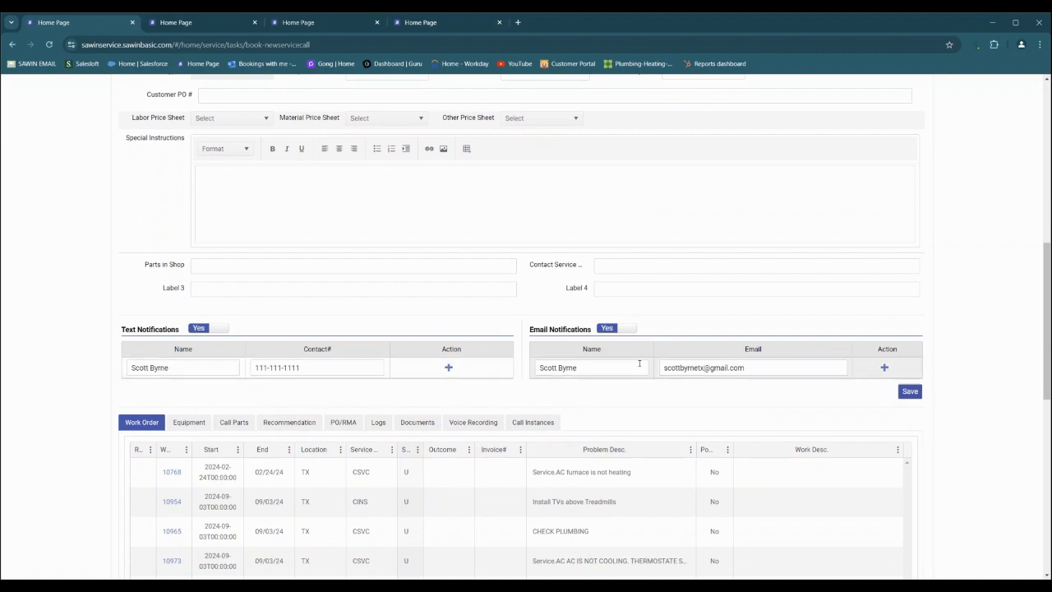
pyautogui.scroll(-1, 613, 362)
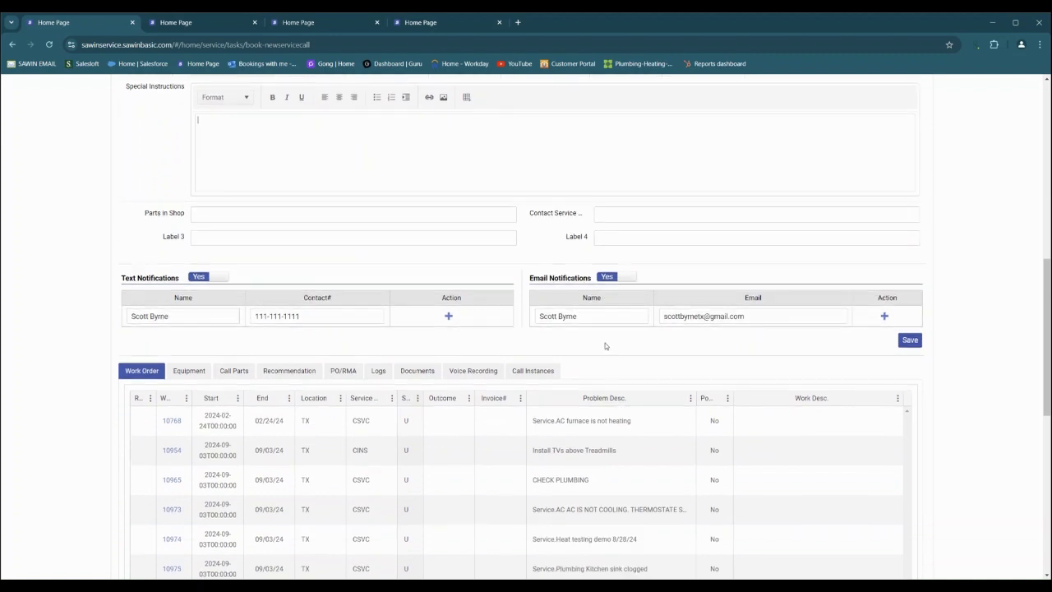
pyautogui.click(236, 371)
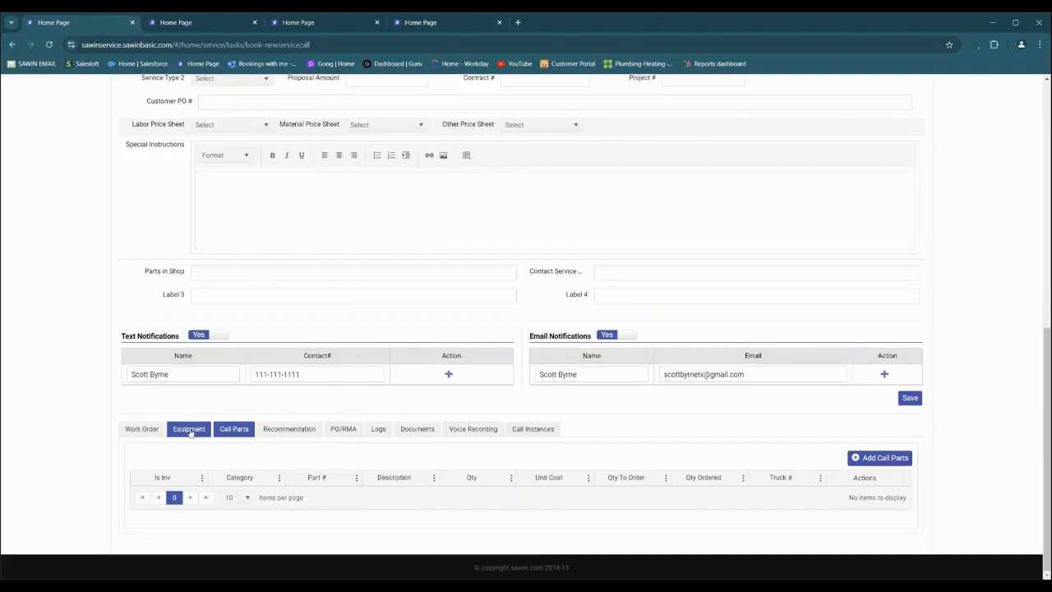
pyautogui.click(190, 431)
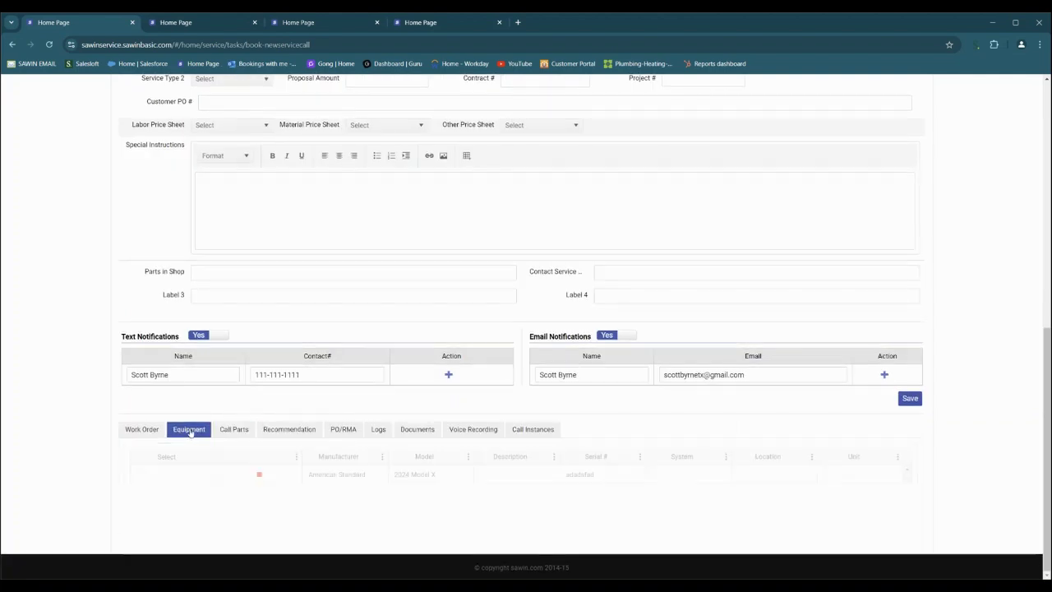
pyautogui.click(411, 428)
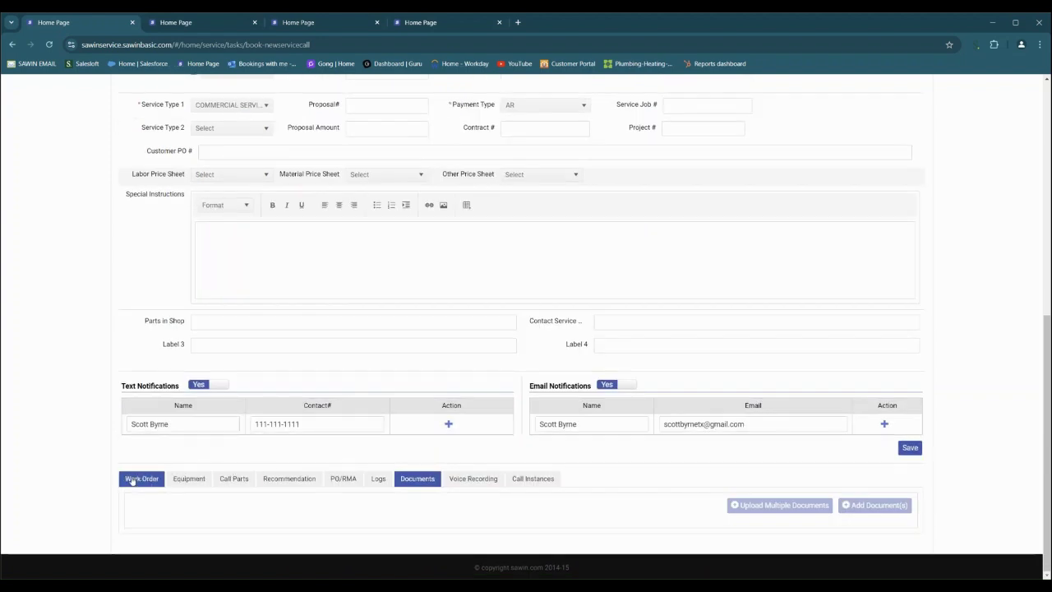
pyautogui.click(185, 481)
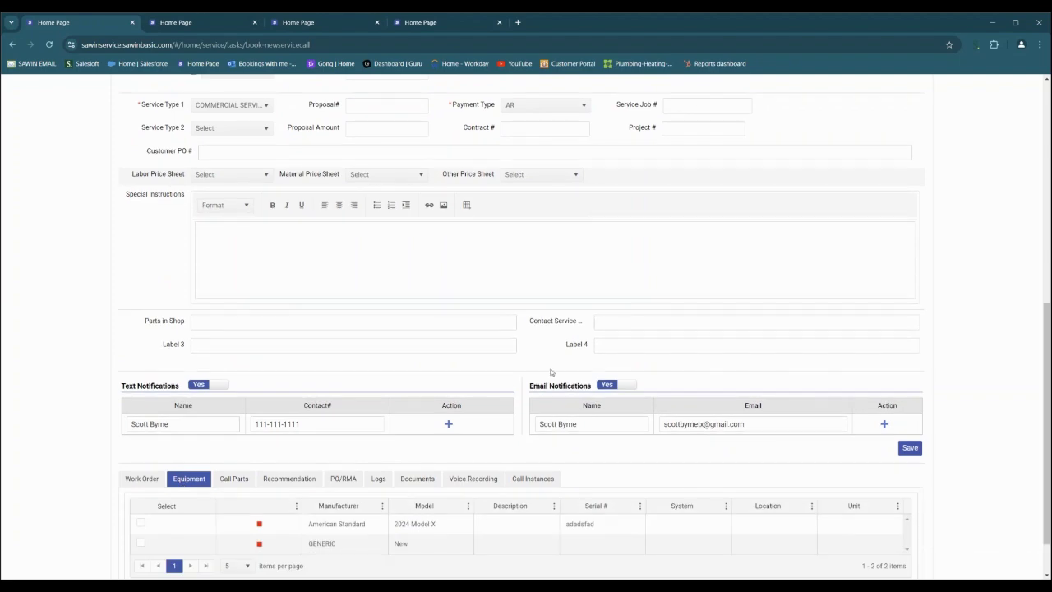
# Check the completed entries on the service call form and save the new service call.
pyautogui.scroll(2, 545, 375)
pyautogui.scroll(3, 553, 372)
pyautogui.scroll(1, 553, 371)
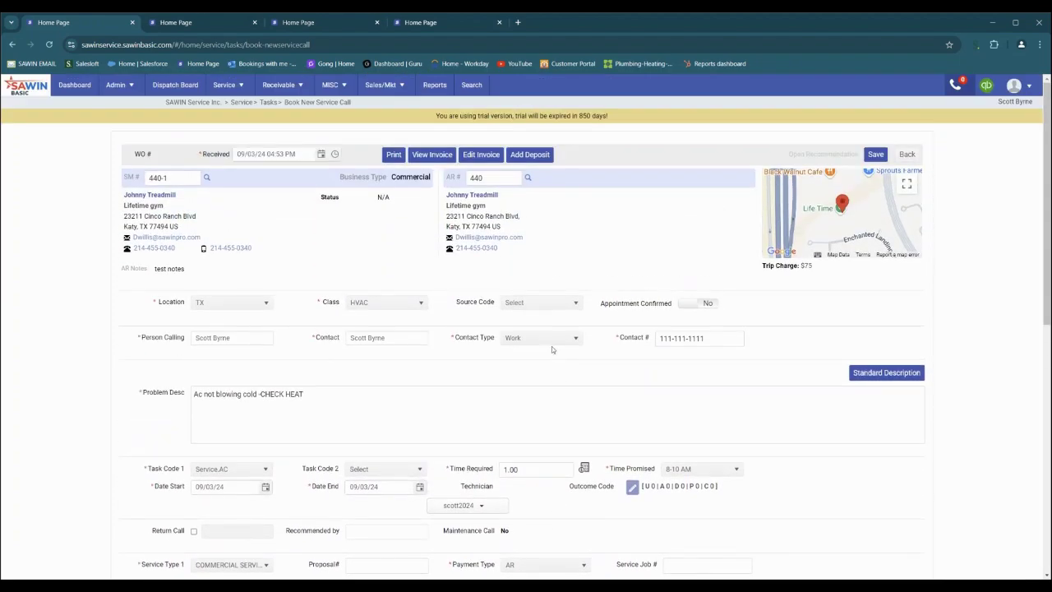
pyautogui.scroll(-1, 550, 316)
pyautogui.scroll(-1, 551, 316)
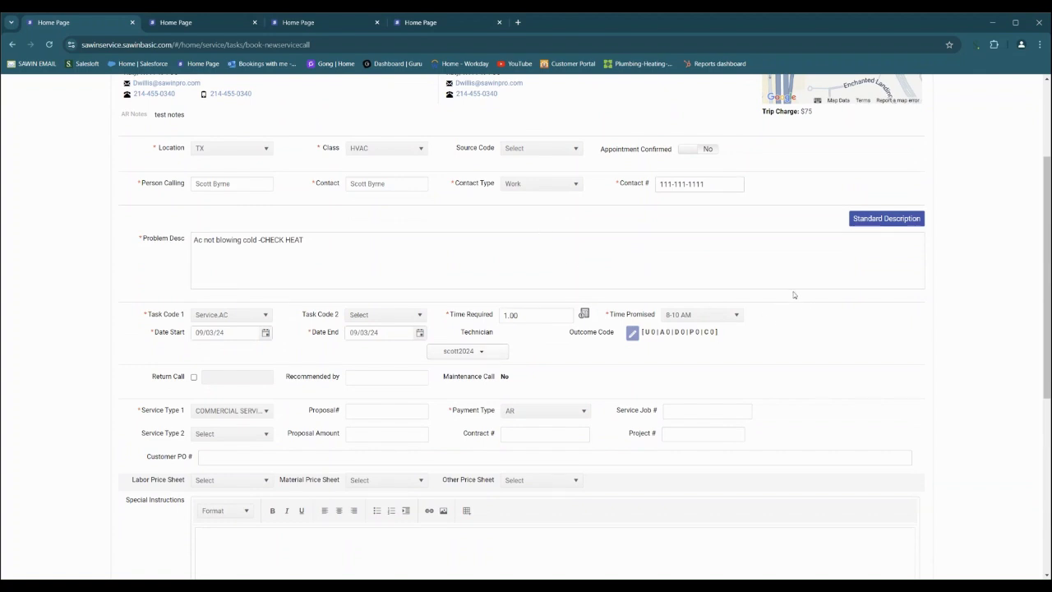
pyautogui.scroll(2, 794, 295)
pyautogui.click(878, 155)
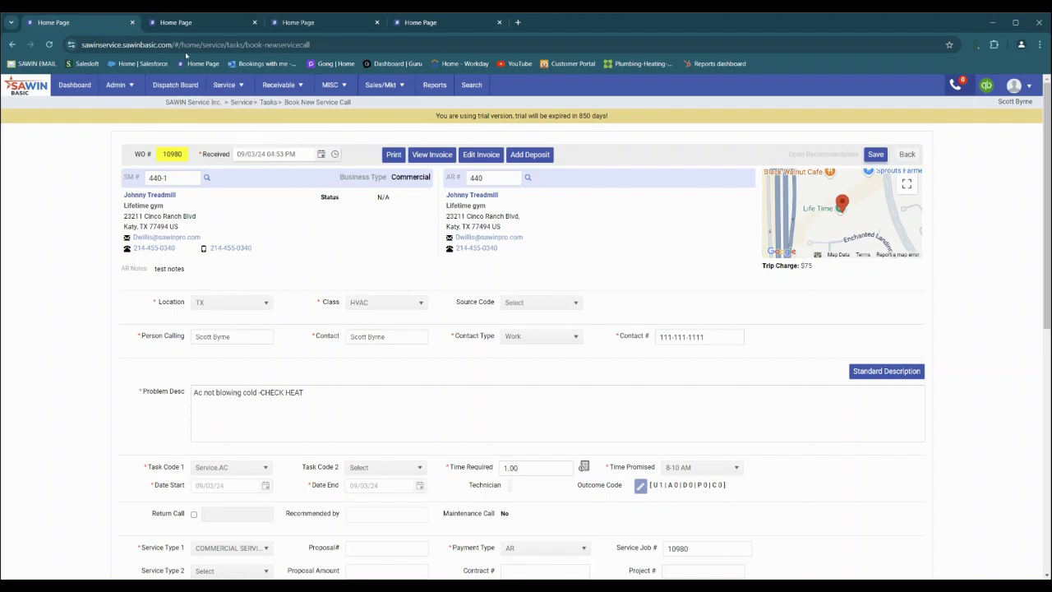
# Reload the dispatch board open in the other browser tab and look for the new call among the assigned technician's calls.
pyautogui.click(190, 19)
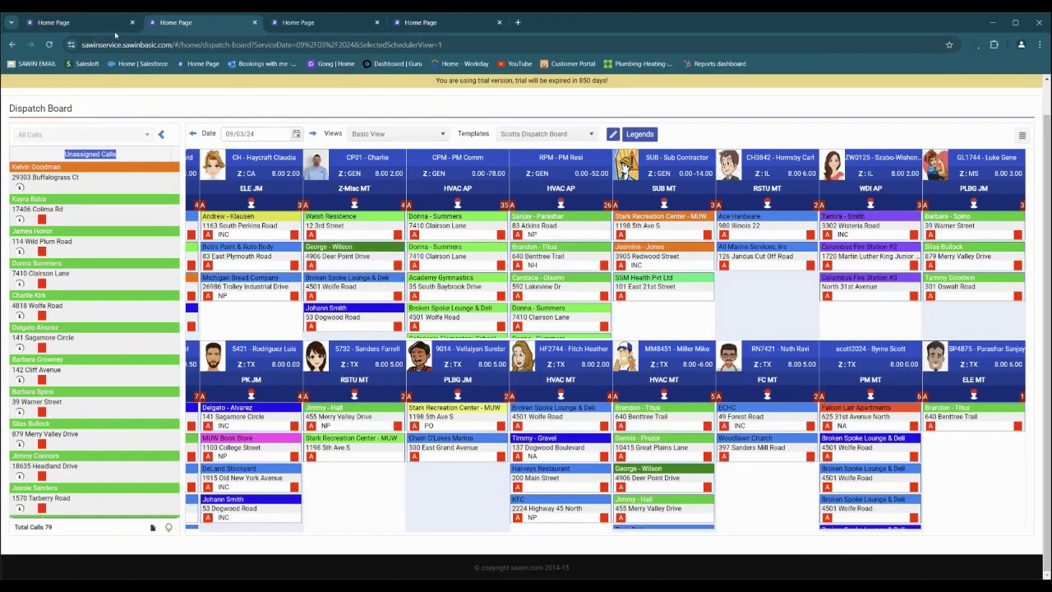
pyautogui.scroll(1, 172, 124)
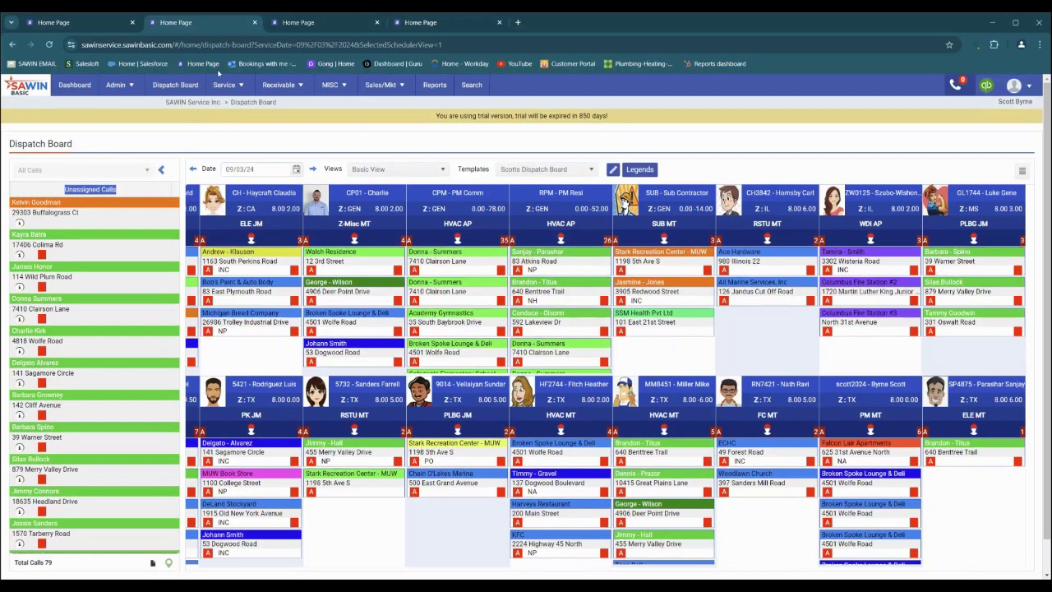
pyautogui.click(179, 86)
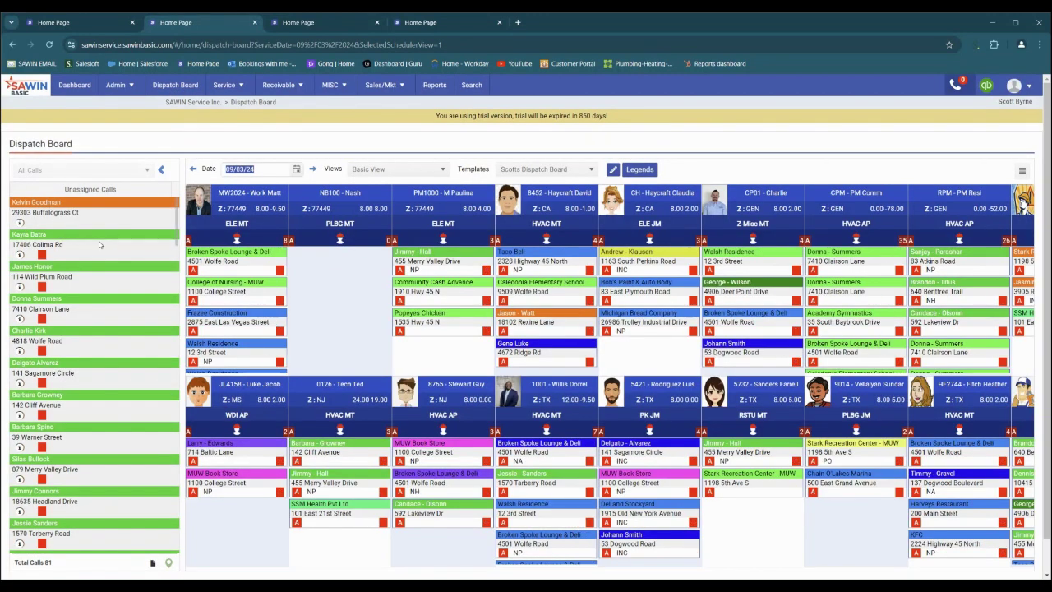
pyautogui.moveTo(694, 567); pyautogui.dragTo(939, 554)
pyautogui.scroll(-2, 940, 368)
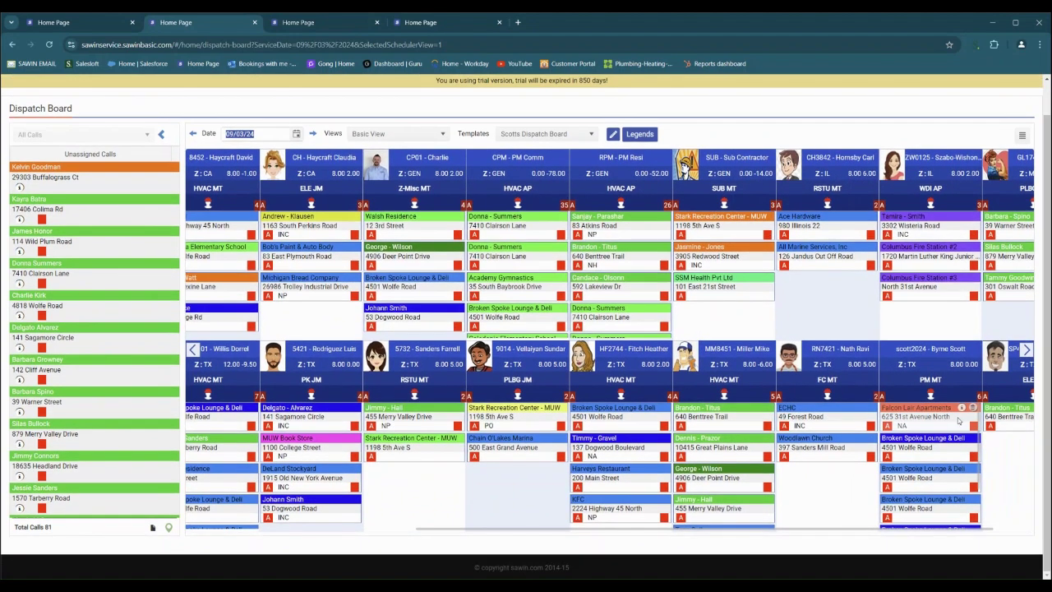
pyautogui.scroll(-1, 938, 463)
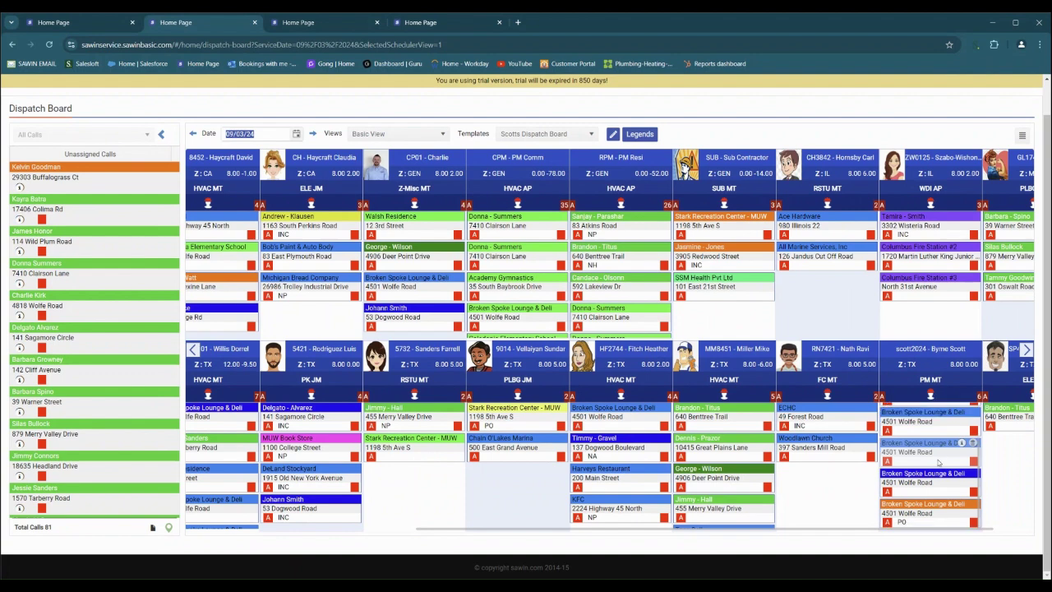